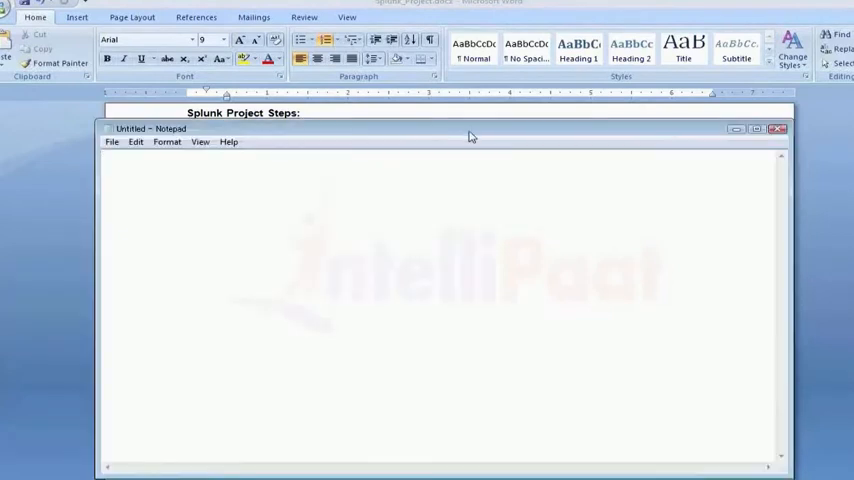
Enter the first record: 01/01/2015 10:00:00, ID 121, name, age 26, salary 2000, role SE
drag(471, 139, 475, 207)
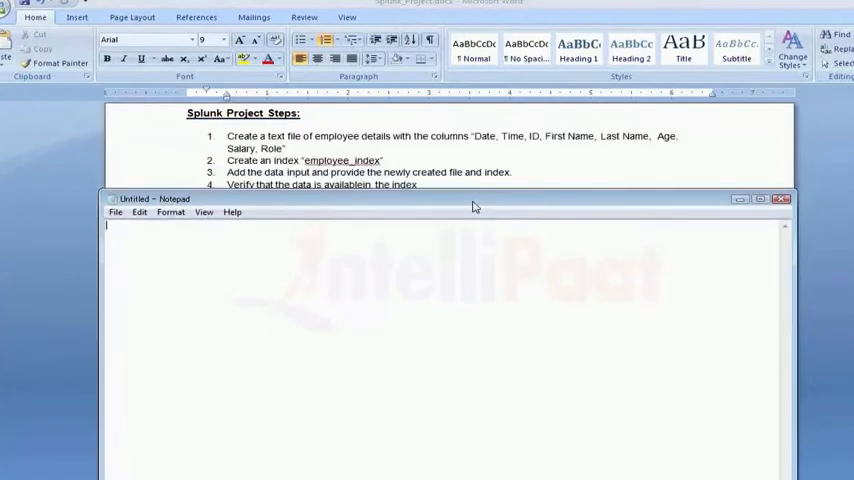
text(01/01/2015)
text( 10:00:00)
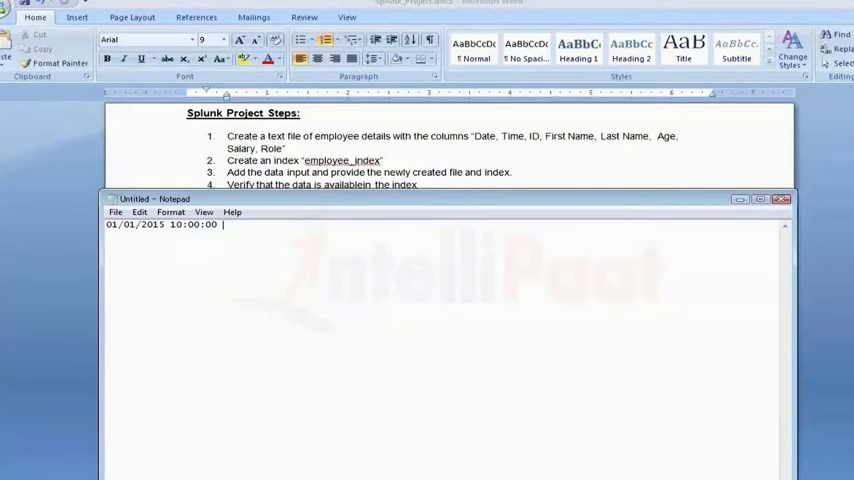
text( 121)
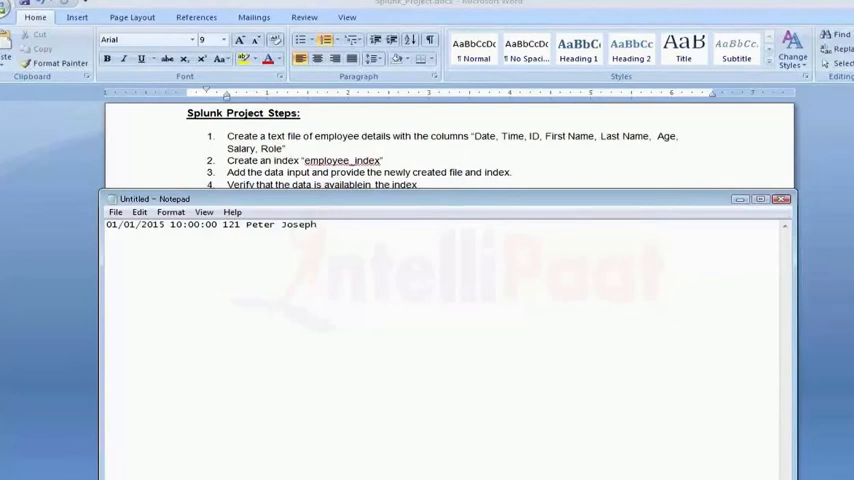
text(26)
text( 2000)
text( M)
key(BackSpace)
text(SE)
Duplicate the first record onto a new second line
key(ctrl+a)
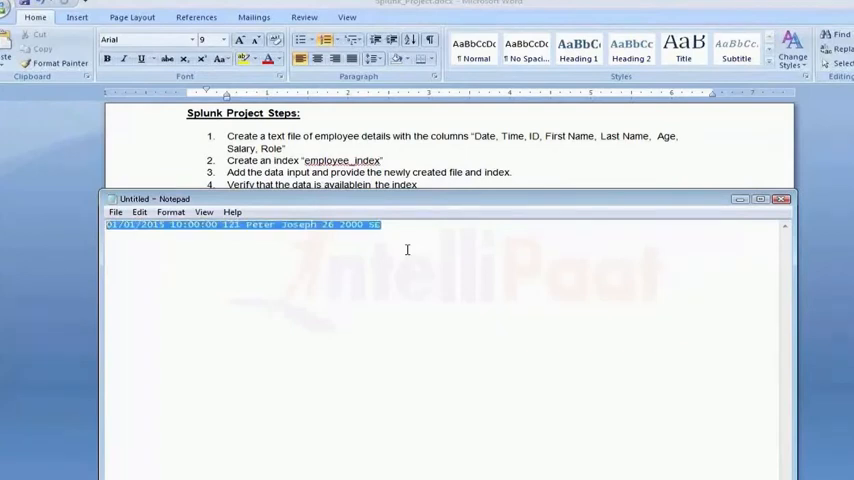
click(407, 249)
key(Return)
key(ctrl+v)
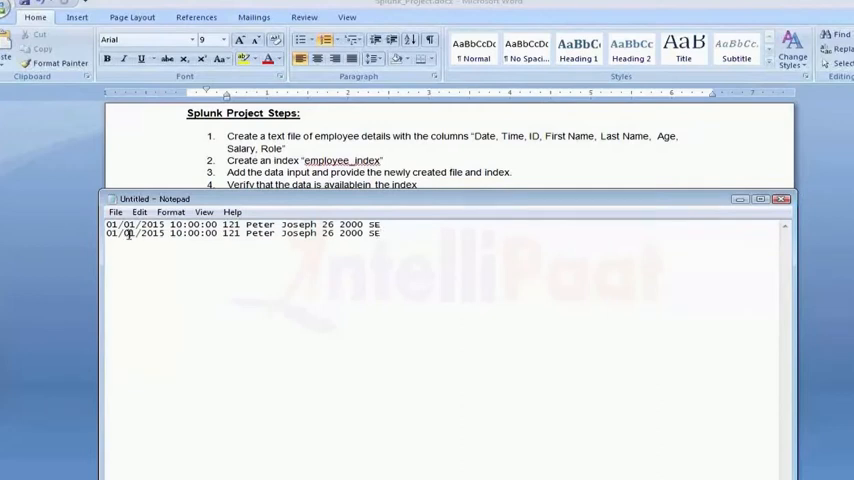
Change the copy to 01/02/2015 10:00:01, ID 122 and a new first and last name
click(134, 233)
key(BackSpace)
text(2)
key(BackSpace)
text(1)
key(Right)
key(Right)
key(Right)
key(BackSpace)
text(2)
key(Right)
key(Delete)
key(Delete)
key(Delete)
key(Delete)
key(Delete)
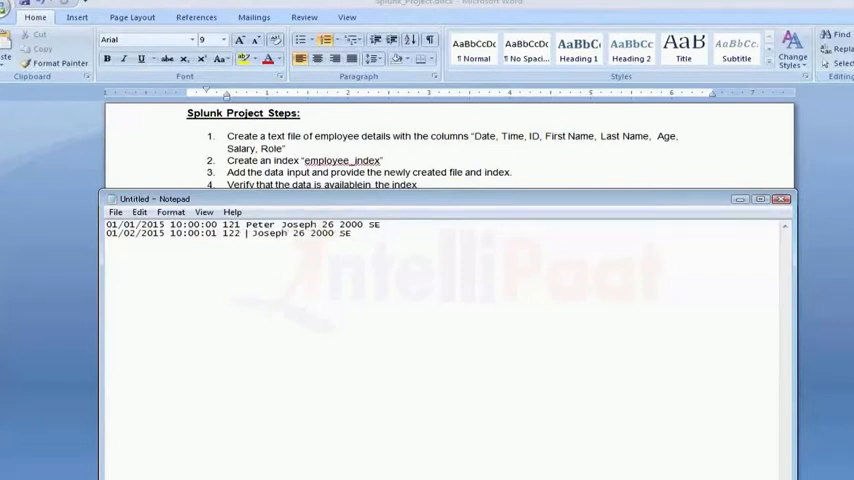
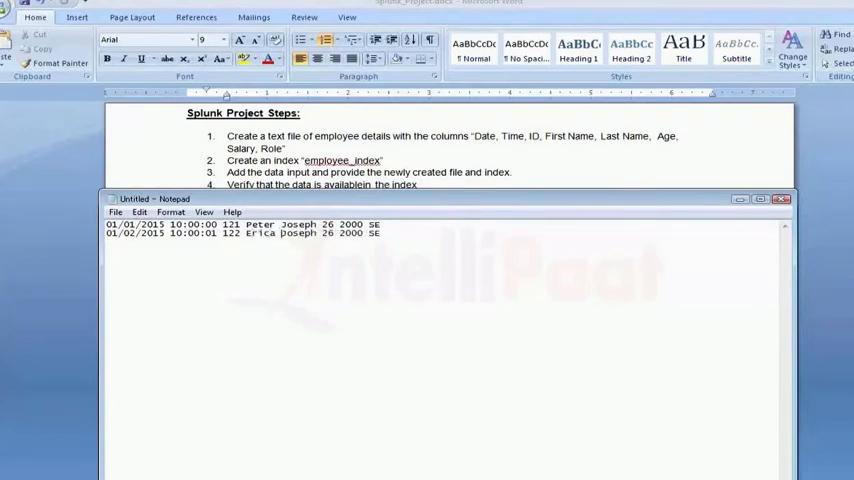
key(Delete)
key(Delete)
key(Delete)
key(Delete)
key(Delete)
key(Delete)
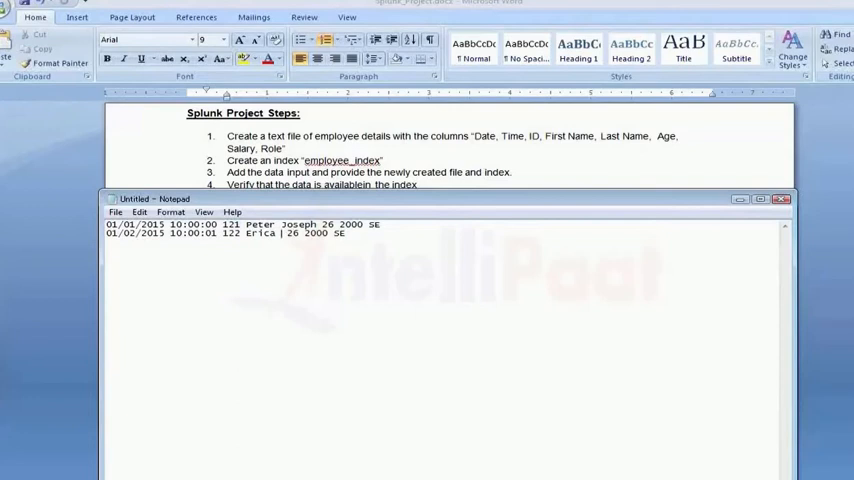
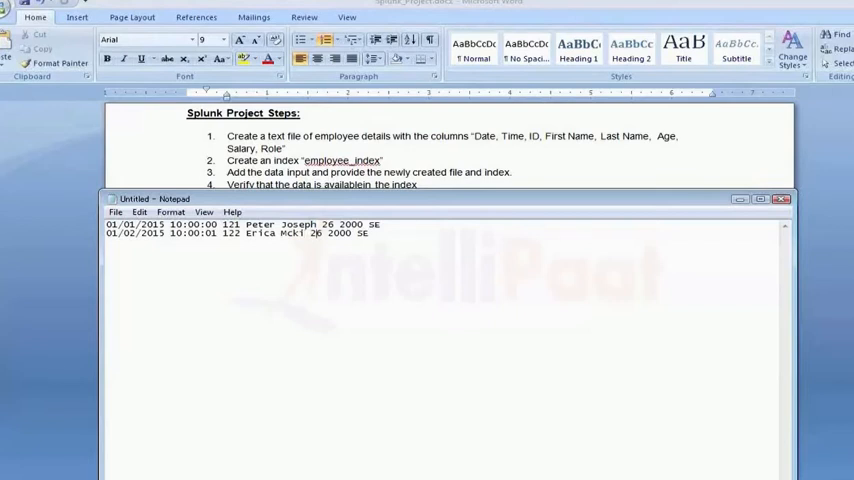
Change the copy's age to 27, salary to 3000 and role to Manager
key(Right)
key(Right)
key(Right)
key(BackSpace)
text(7)
key(Right)
key(Right)
key(BackSpace)
text(3)
key(Right)
key(Right)
key(Right)
key(Right)
key(Delete)
key(Delete)
text(Manager)
Paste two copies of the second record as lines three and four
key(shift+Home)
key(ctrl+c)
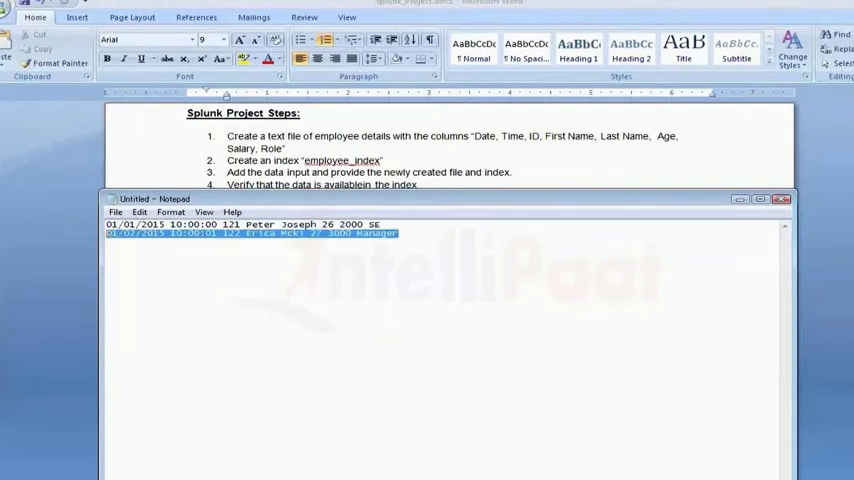
key(End)
key(Return)
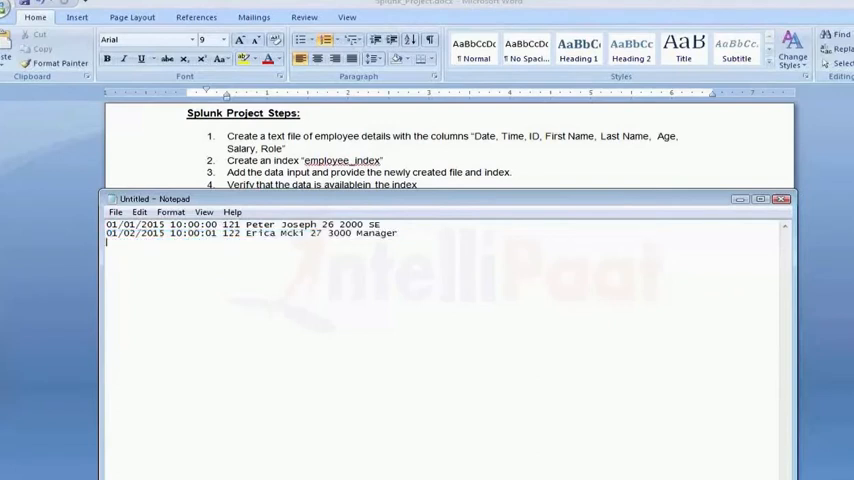
key(ctrl+v)
key(Return)
key(ctrl+v)
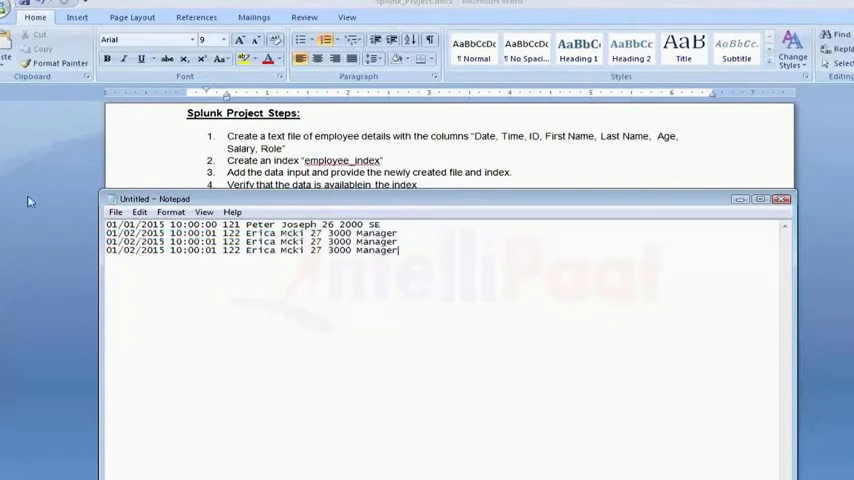
Give lines 3 and 4 new dates and times 10:00:02 and 10:00:03
click(131, 243)
key(Delete)
text(3)
key(Down)
key(BackSpace)
text(4)
click(218, 241)
key(BackSpace)
text(3)
key(BackSpace)
text(2)
key(Down)
key(BackSpace)
text(3)
Change the IDs on lines 3 and 4 to 123 and 124
key(Up)
key(Right)
key(Right)
key(Right)
key(BackSpace)
text(3)
key(Down)
key(BackSpace)
text(4)
key(Up)
key(Right)
key(Delete)
key(Delete)
key(Delete)
key(Delete)
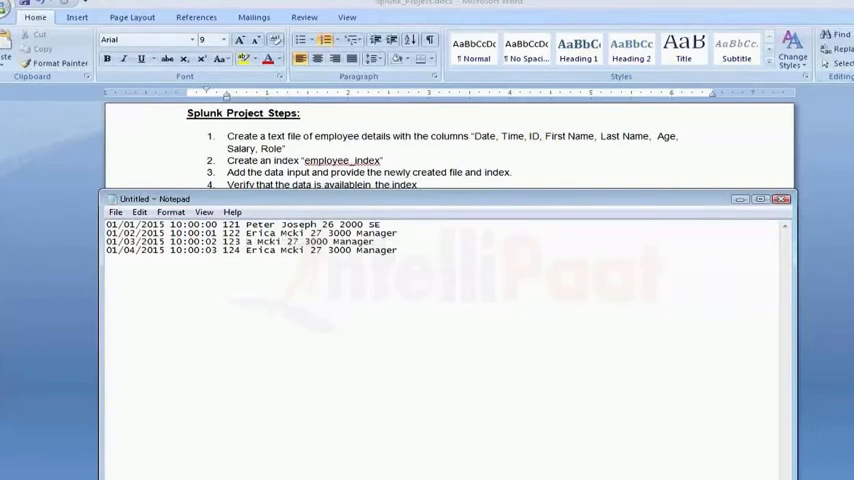
key(Delete)
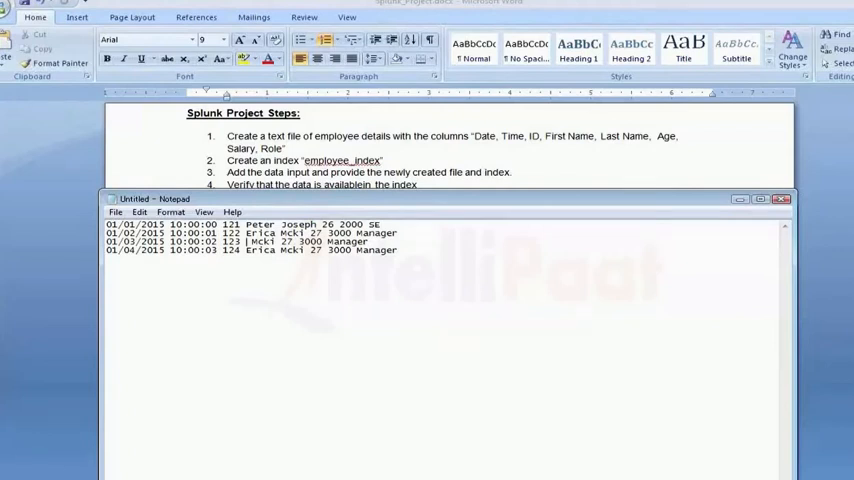
text(John)
key(Down)
key(BackSpace)
key(BackSpace)
key(BackSpace)
key(BackSpace)
key(BackSpace)
text(Rob)
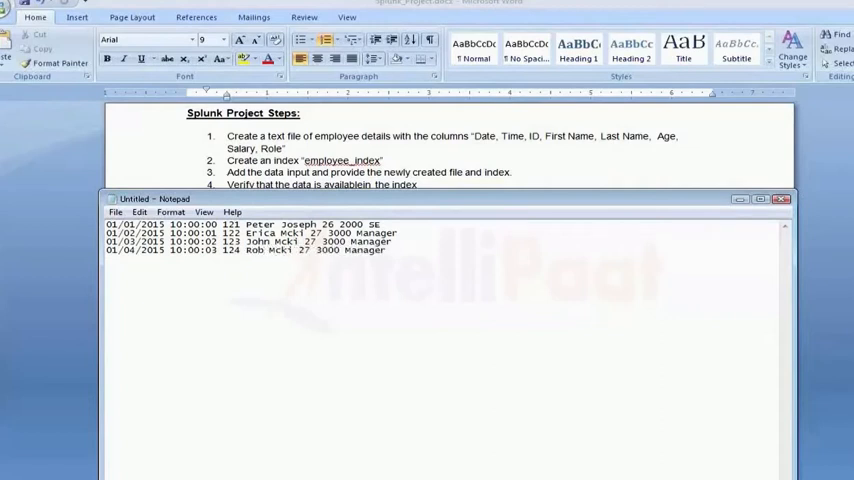
key(Up)
key(Delete)
key(Delete)
key(Delete)
key(Delete)
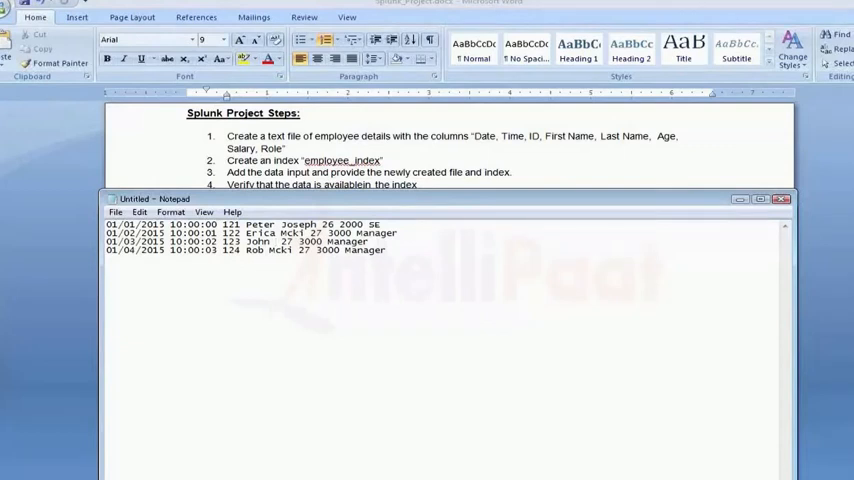
text(E)
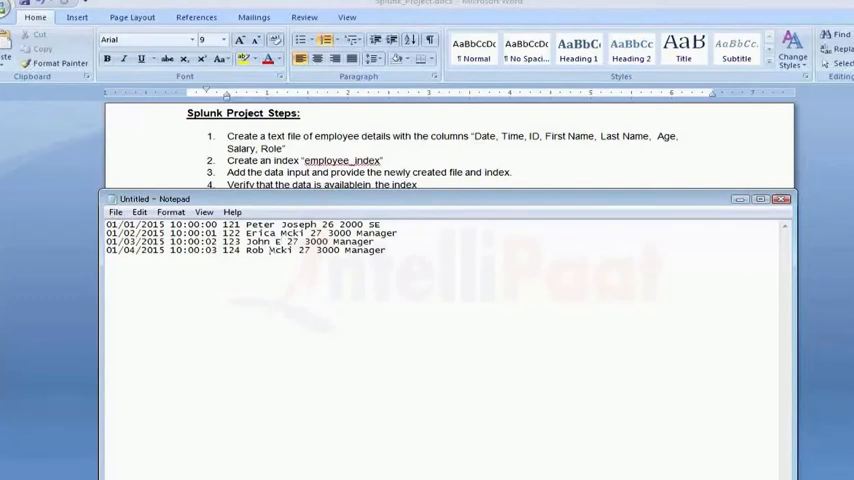
key(BackSpace)
key(Delete)
key(Delete)
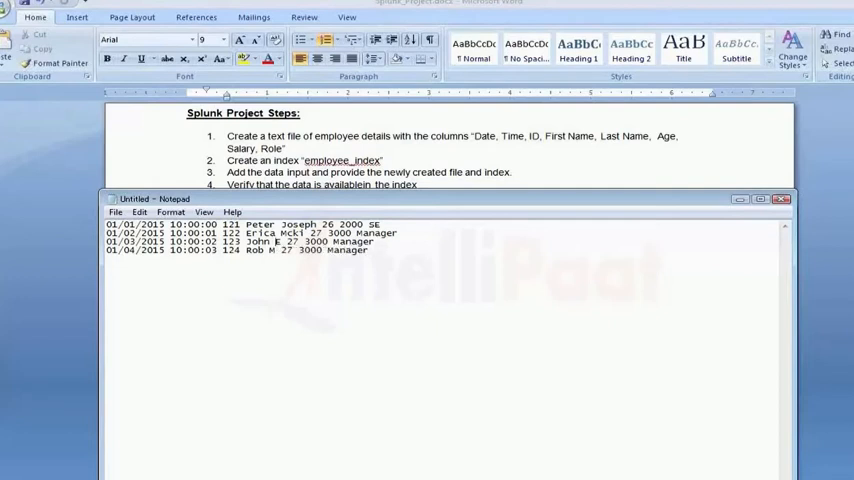
Set ages 28 and 29 and salaries 3500 and 4000 on lines 3 and 4
key(Up)
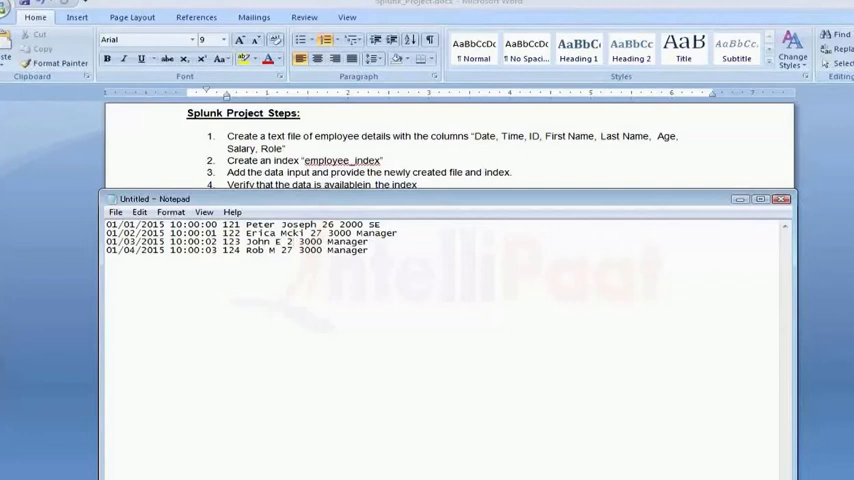
text(8)
key(Down)
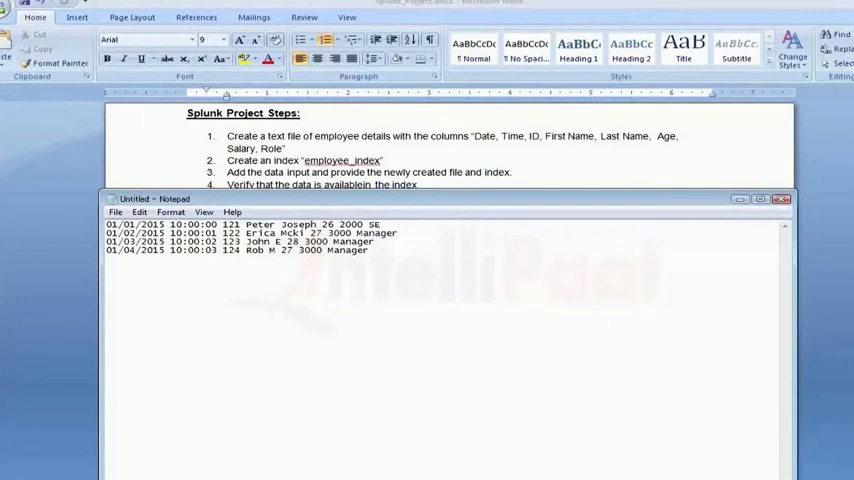
key(BackSpace)
text(9)
click(310, 241)
key(BackSpace)
text(5)
click(303, 250)
key(BackSpace)
text(4)
Replace the roles on lines 3 and 4 with Director and VP
key(Delete)
key(Delete)
key(Delete)
key(Delete)
key(Delete)
key(Delete)
key(Delete)
text(Direc)
text(tor)
key(Down)
key(BackSpace)
key(BackSpace)
key(BackSpace)
key(BackSpace)
key(BackSpace)
key(BackSpace)
key(BackSpace)
text(VP)
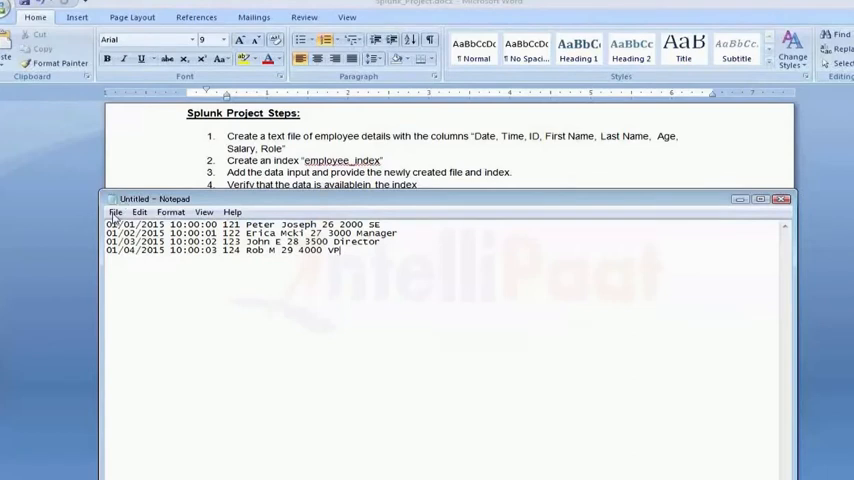
Save the records as Employee_Details.txt in C:\Splunk Training
click(116, 213)
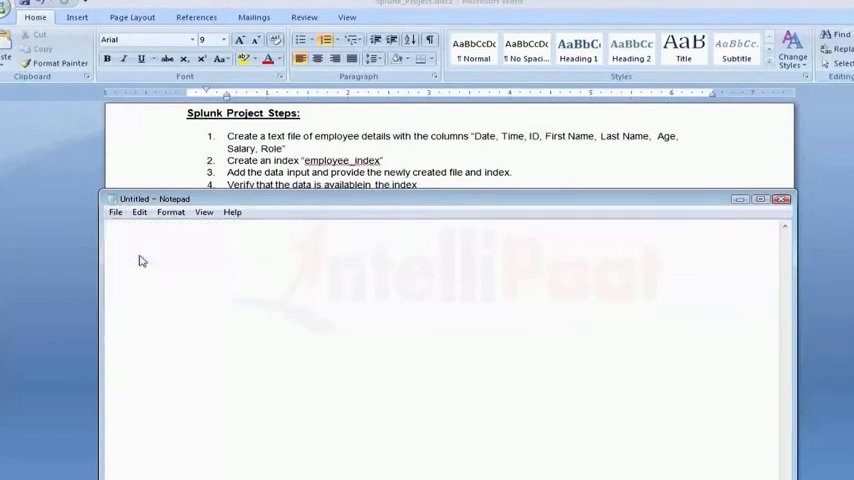
key(ctrl+s)
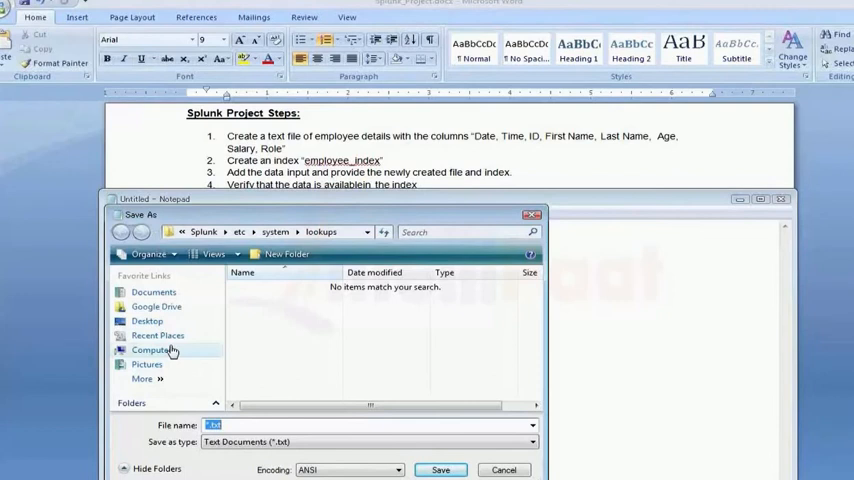
click(172, 350)
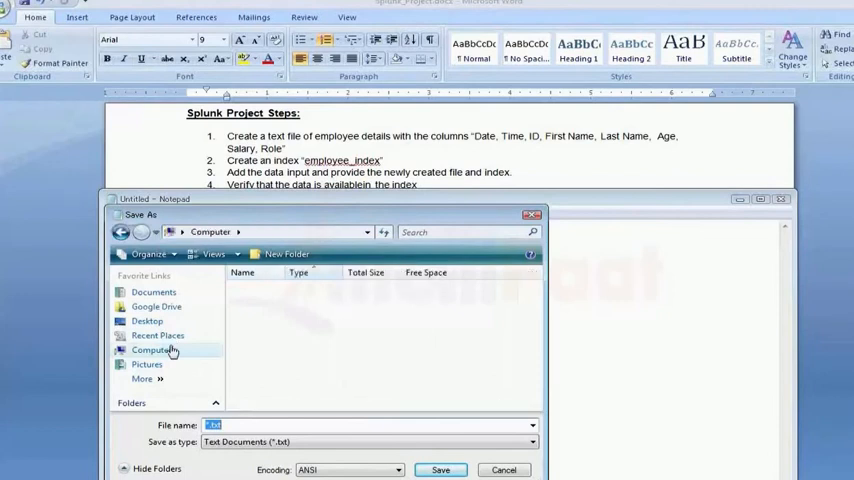
double_click(328, 318)
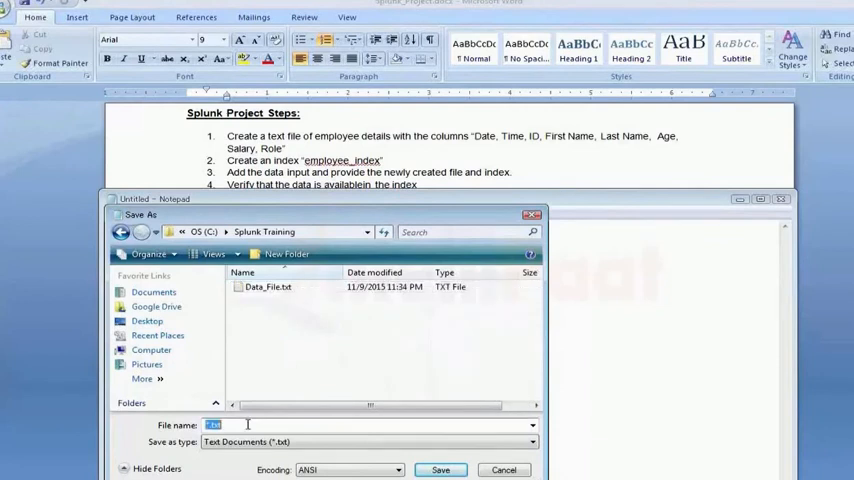
key(BackSpace)
text(E)
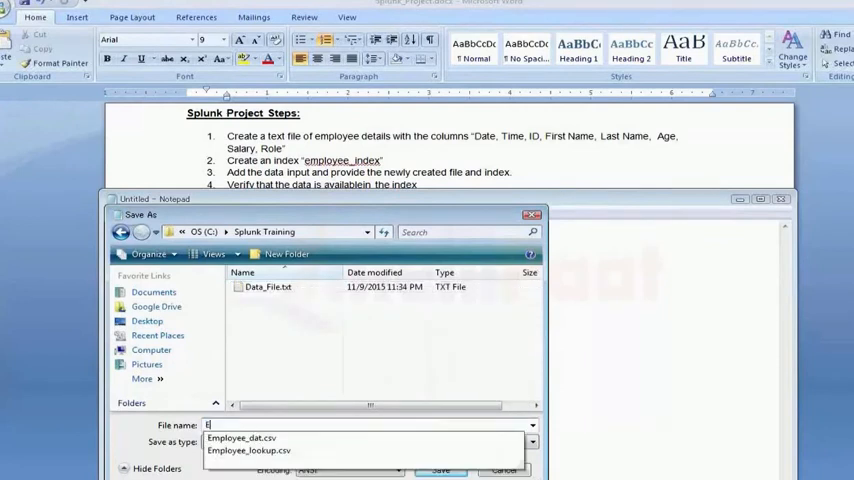
text(mployye)
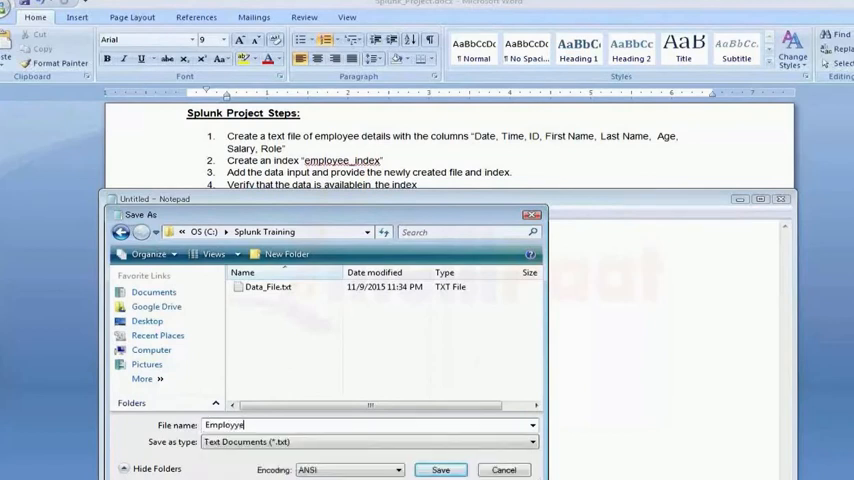
key(BackSpace)
key(BackSpace)
text(ee_Detai)
text(ls)
key(Return)
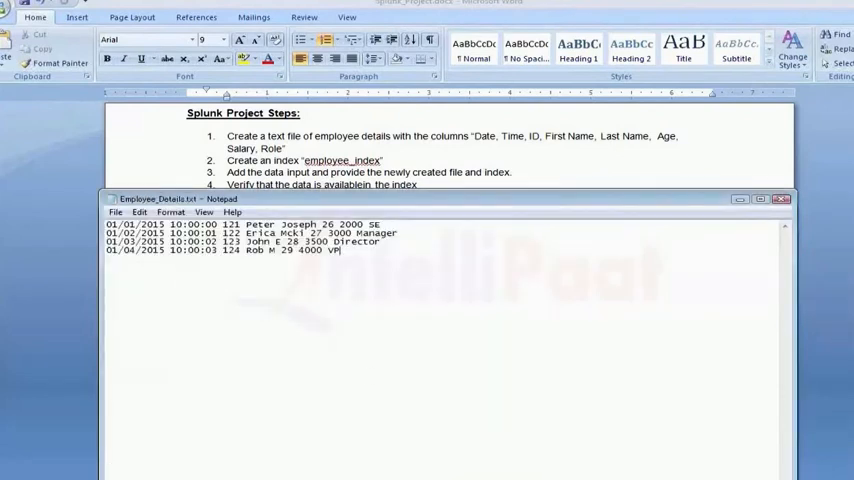
Close Notepad and locate Employee_Details.txt in C:\Splunk Training via Explorer
click(780, 200)
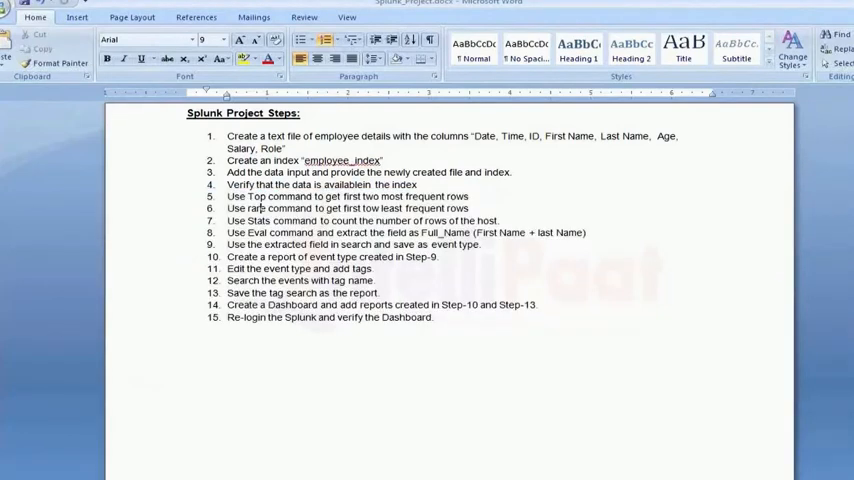
key(super)
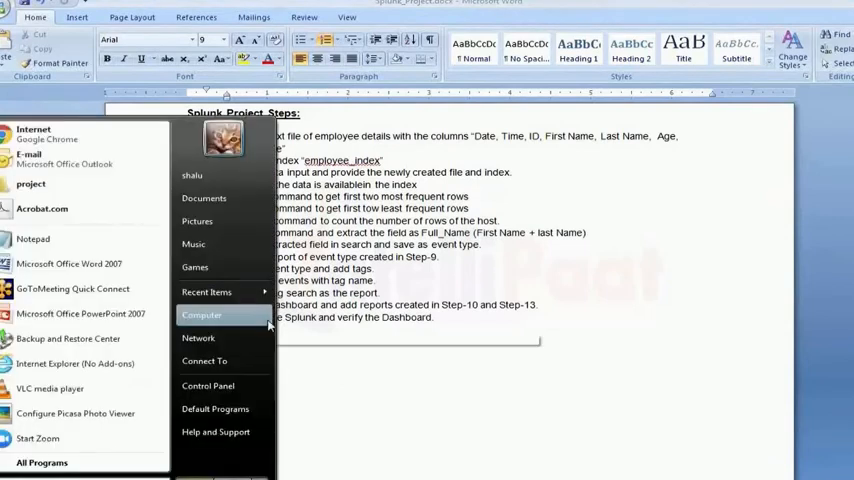
click(269, 322)
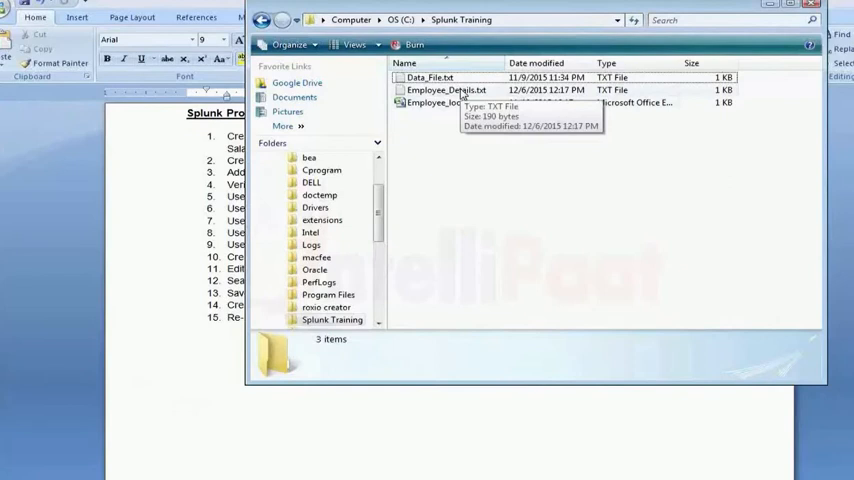
click(462, 92)
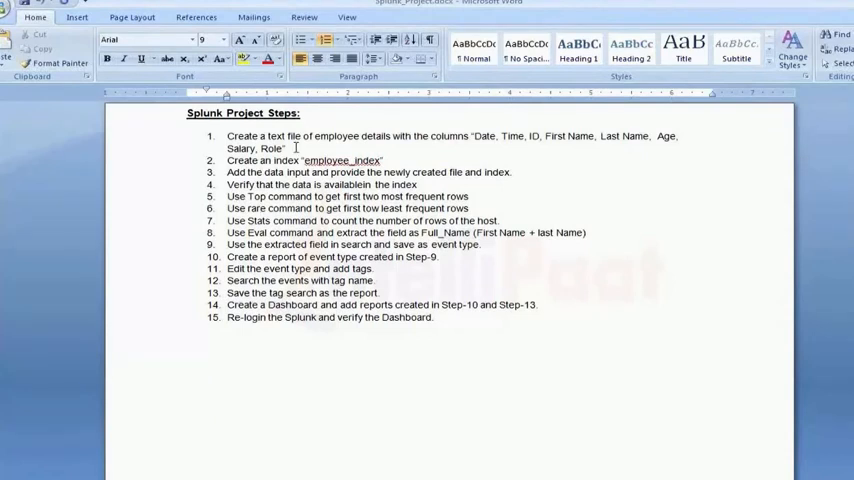
Review the Word steps list and add a closing quote after employee_index in step 2
drag(287, 148, 241, 141)
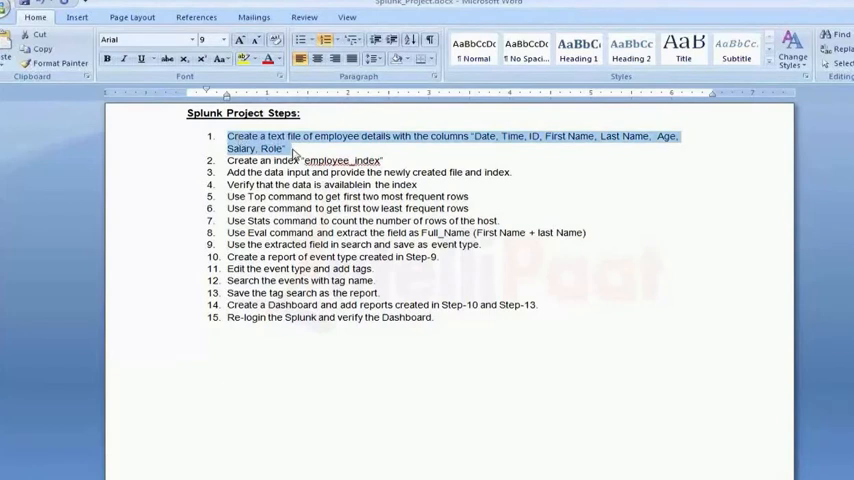
click(287, 150)
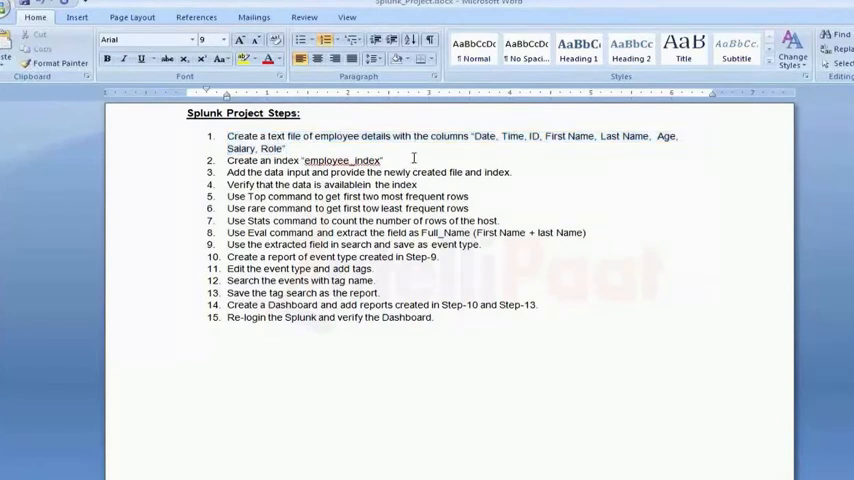
drag(411, 160, 313, 184)
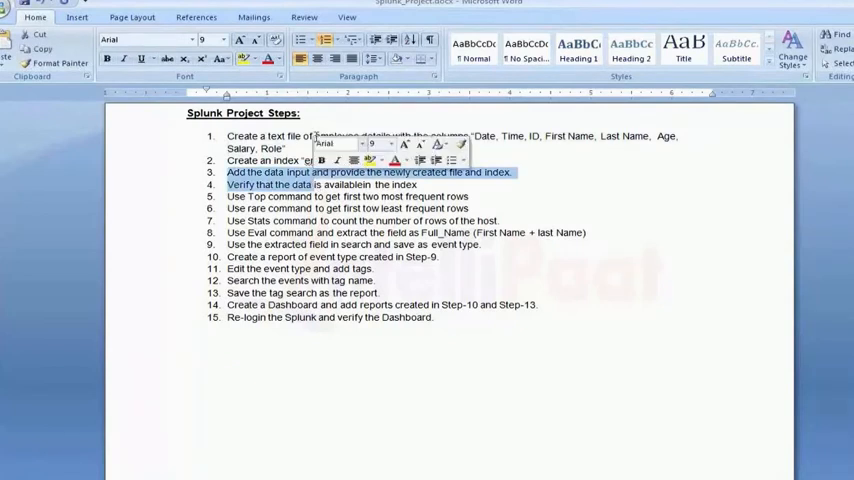
click(383, 161)
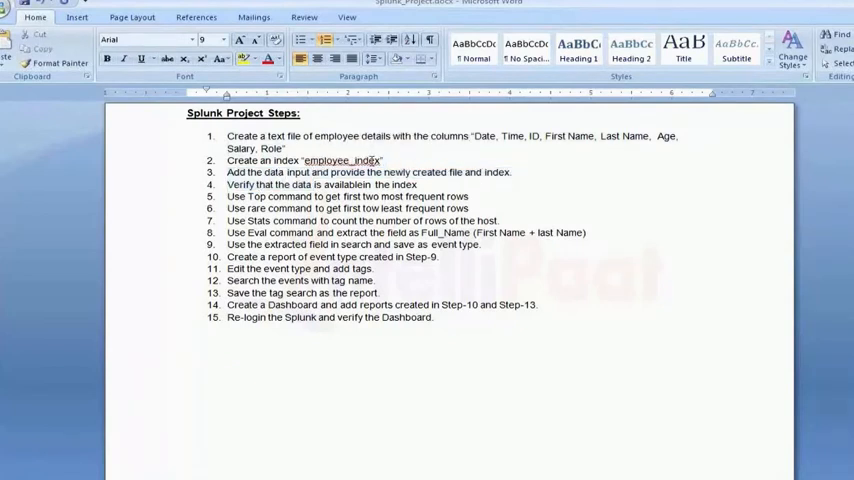
text(")
Launch Chrome, go to localhost:8000 and sign in to Splunk as admin
key(super)
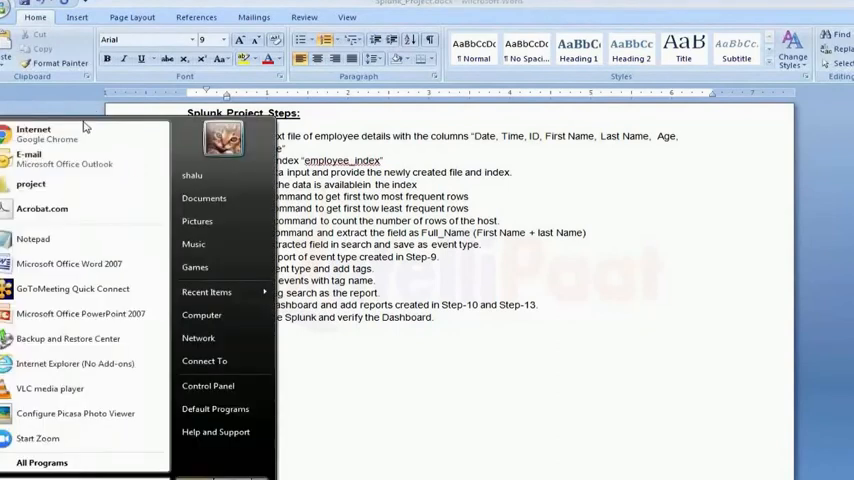
click(85, 136)
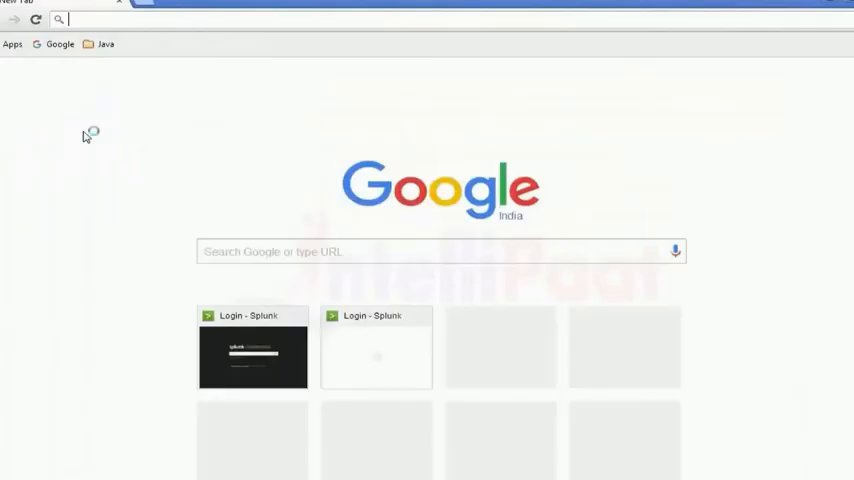
text(ht)
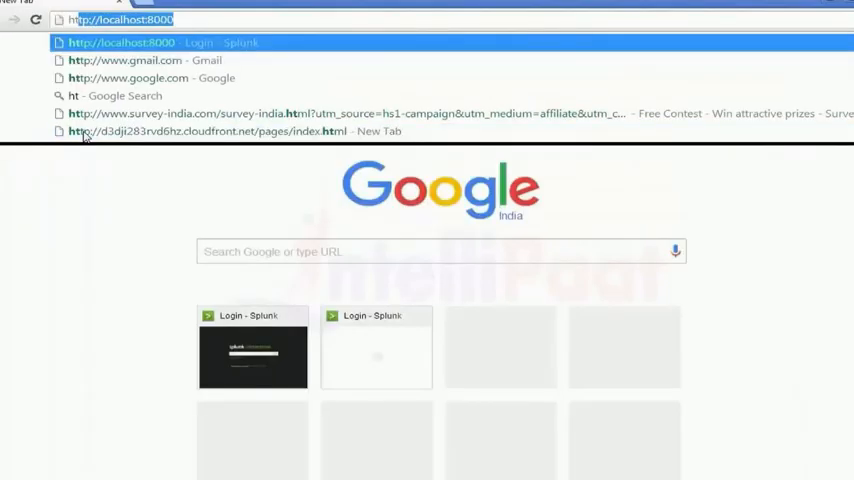
text(tp)
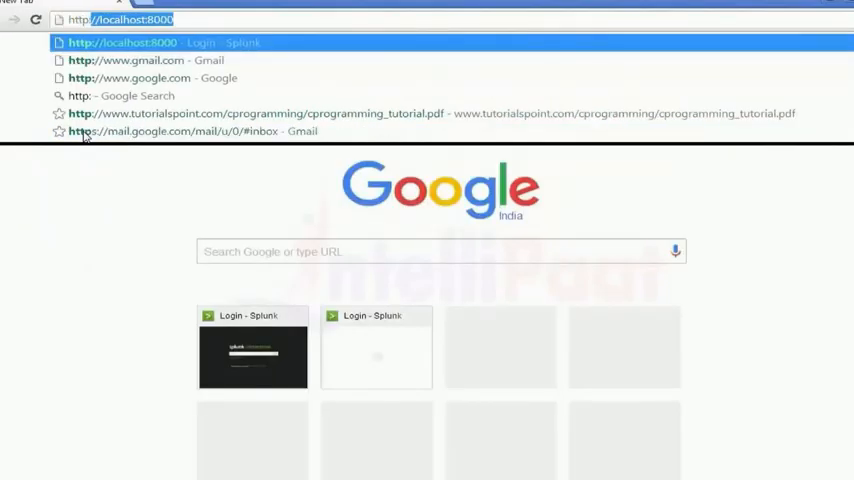
text(://)
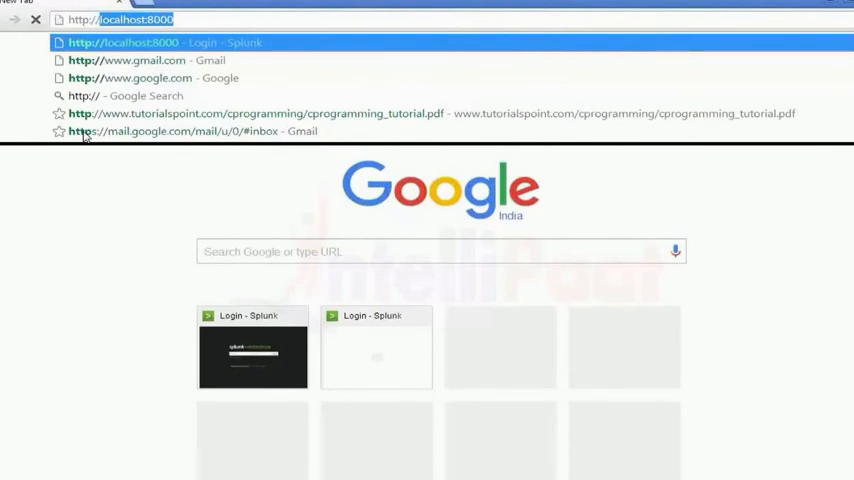
key(Return)
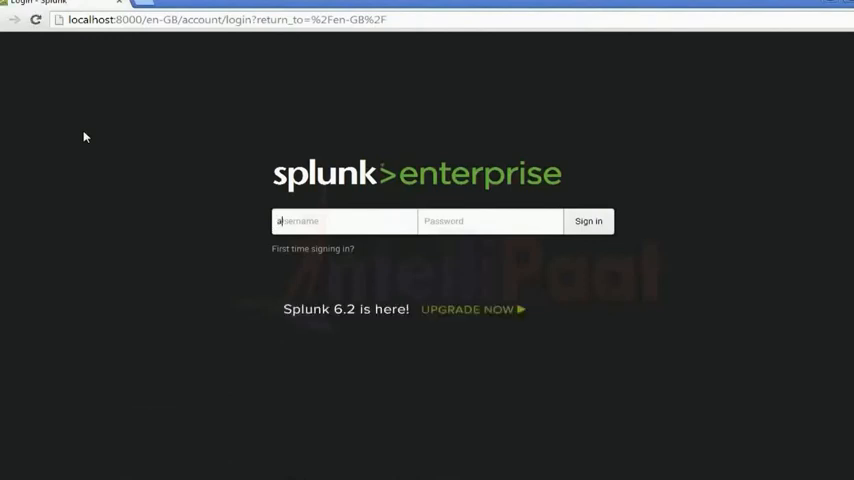
text(admin)
key(Tab)
text(changeme)
key(Return)
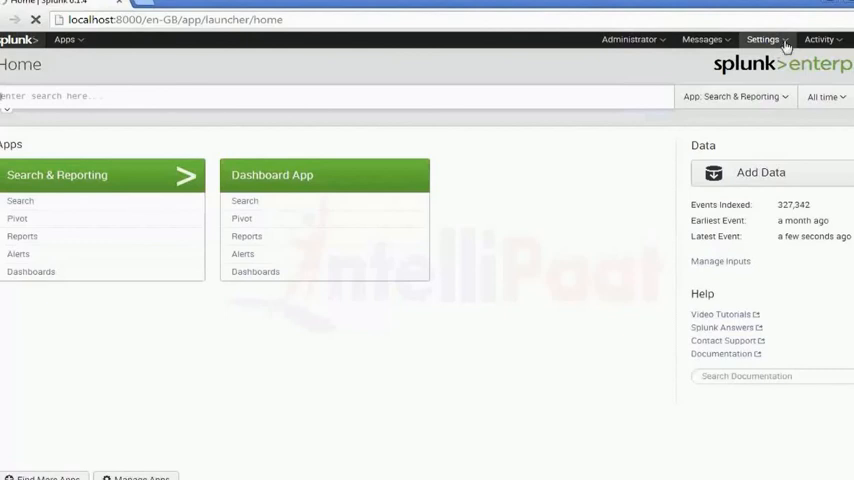
From Settings > Indexes, create a new index named employee_index with default settings
click(786, 44)
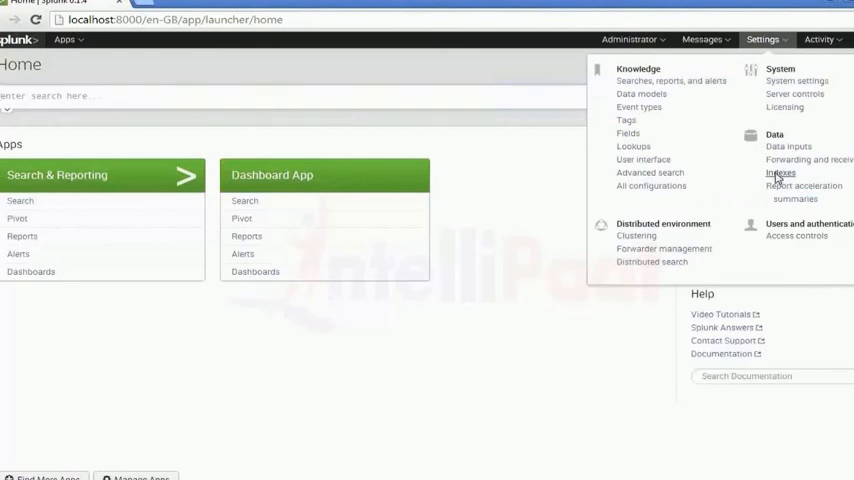
click(778, 175)
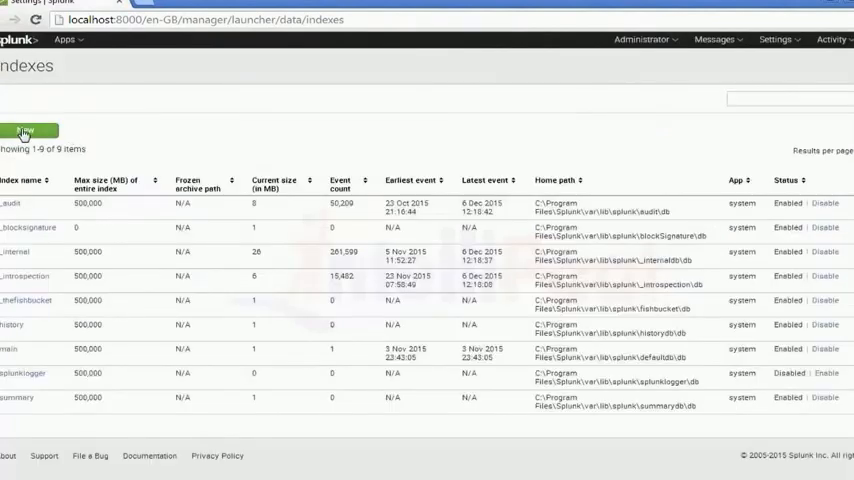
click(25, 133)
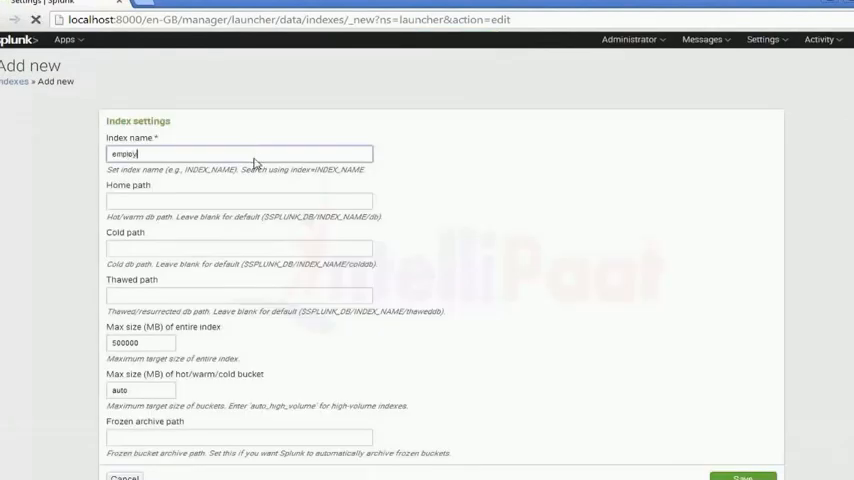
text(e)
text(e_ind)
text(ex)
key(Return)
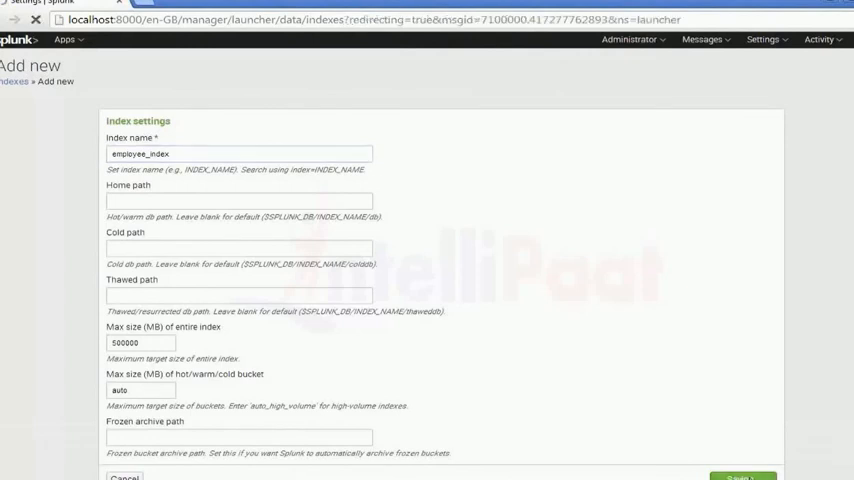